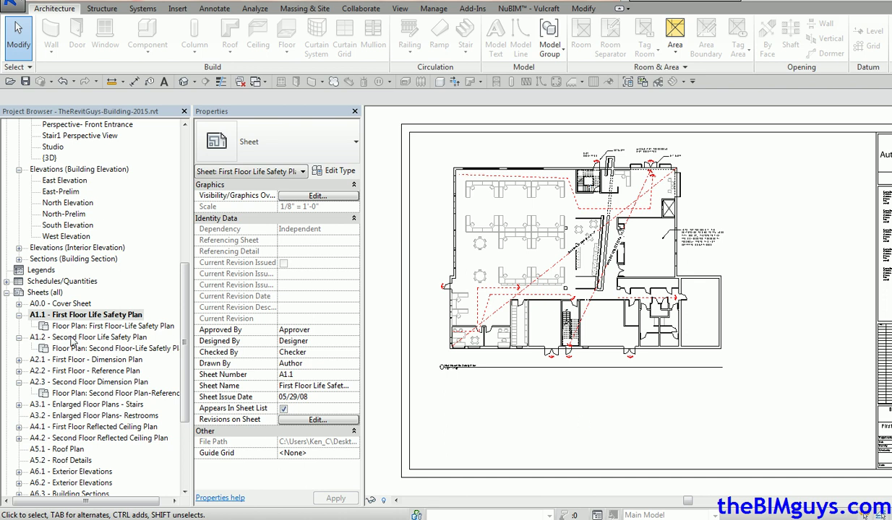
Open sheet A2.1 Dimension Plan, then sheet A2.2 Reference Plan, and select its D 22 x 34 title block
{"action": "double_click", "coordinate": [81, 359]}
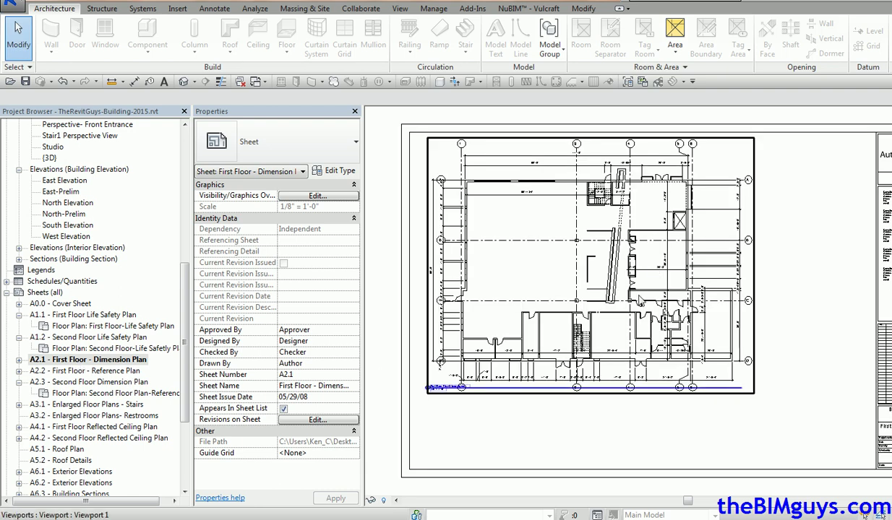
{"action": "double_click", "coordinate": [105, 371]}
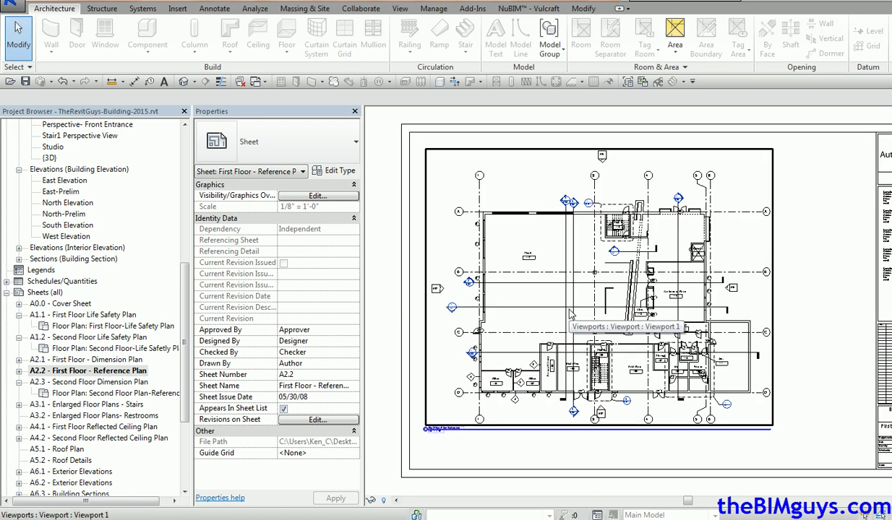
{"action": "left_click", "coordinate": [409, 383]}
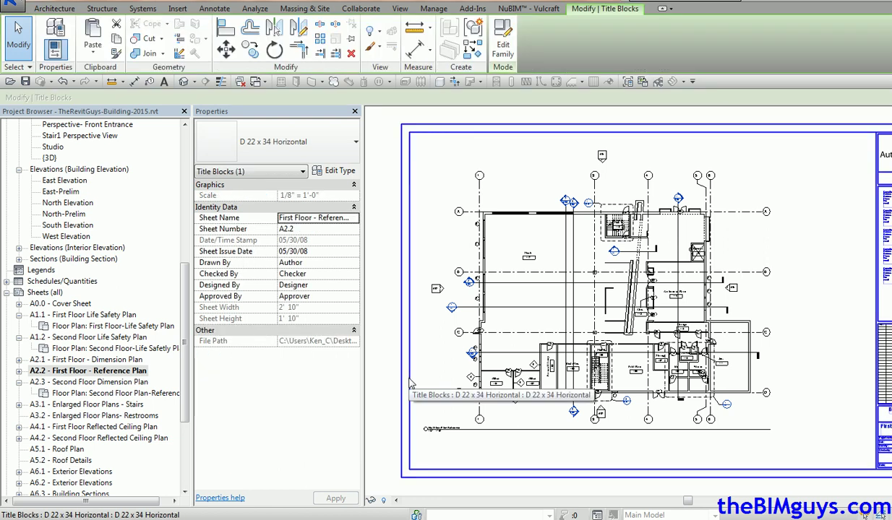
{"action": "left_click", "coordinate": [383, 327]}
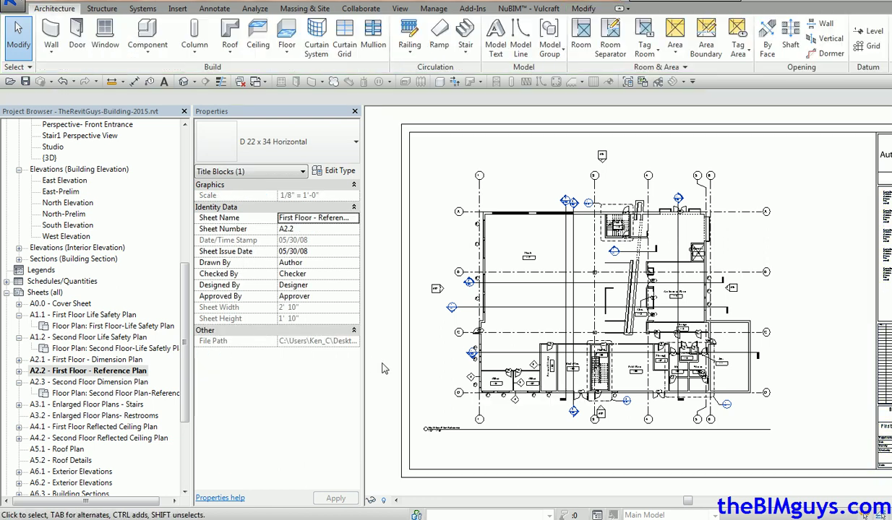
{"action": "left_click", "coordinate": [399, 8]}
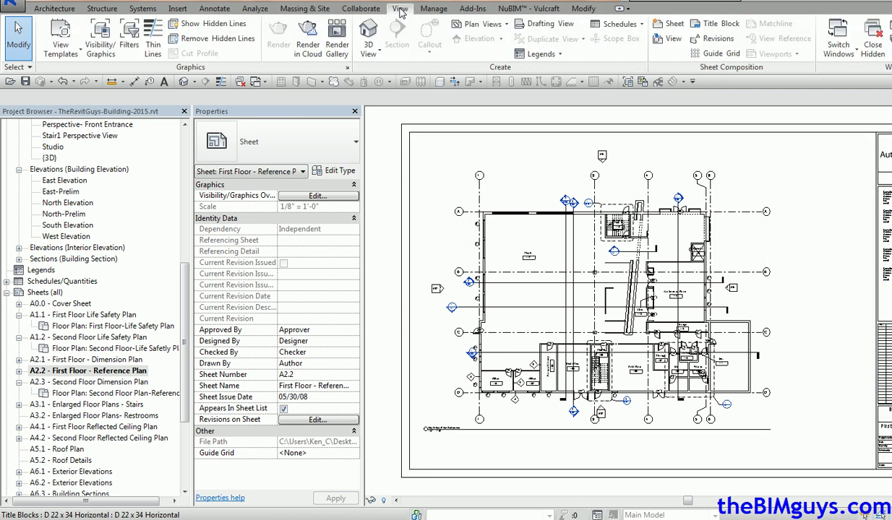
{"action": "left_click", "coordinate": [719, 61]}
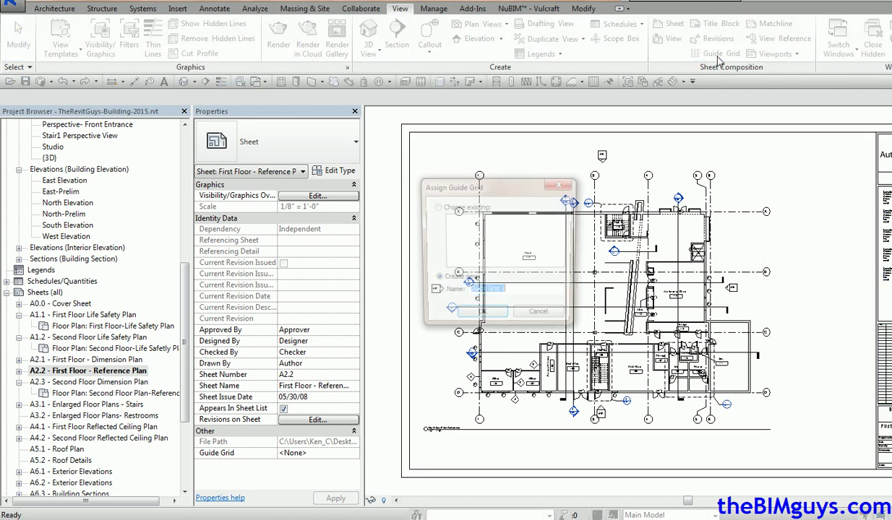
{"action": "left_click", "coordinate": [480, 318]}
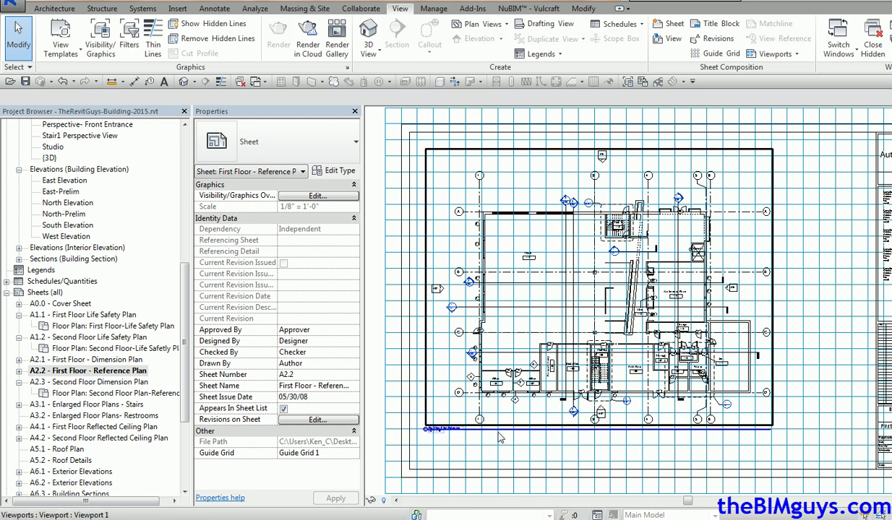
{"action": "left_click", "coordinate": [353, 453]}
{"action": "left_click", "coordinate": [311, 464]}
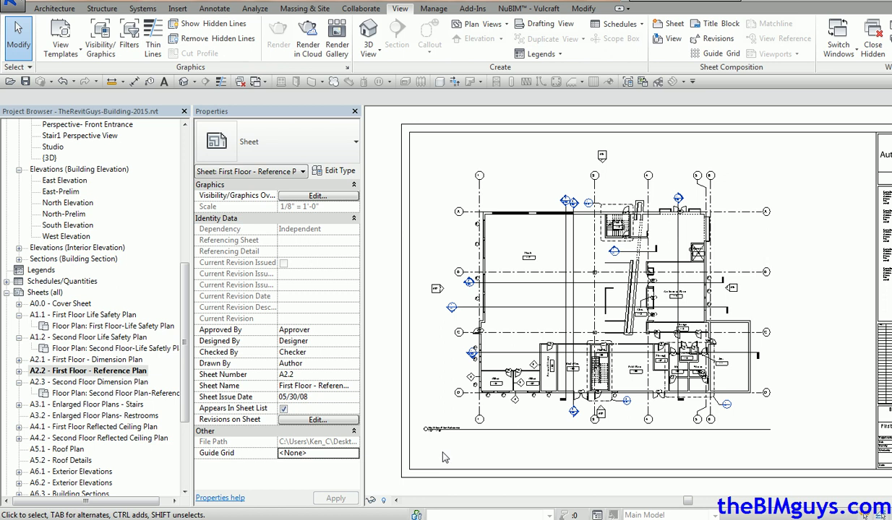
On sheet A2.1, draw a detail line from the title block's lower-left corner to the plan's lower-left grid corner
{"action": "double_click", "coordinate": [92, 360]}
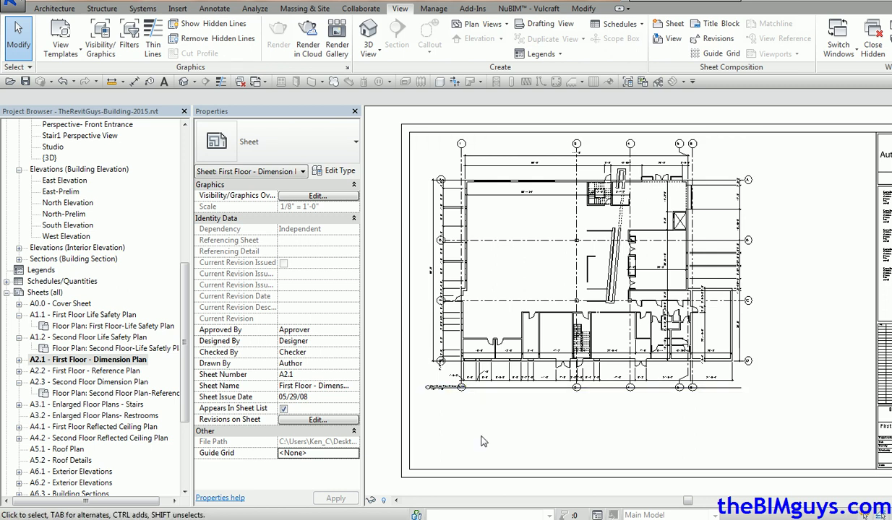
{"action": "left_click", "coordinate": [214, 8]}
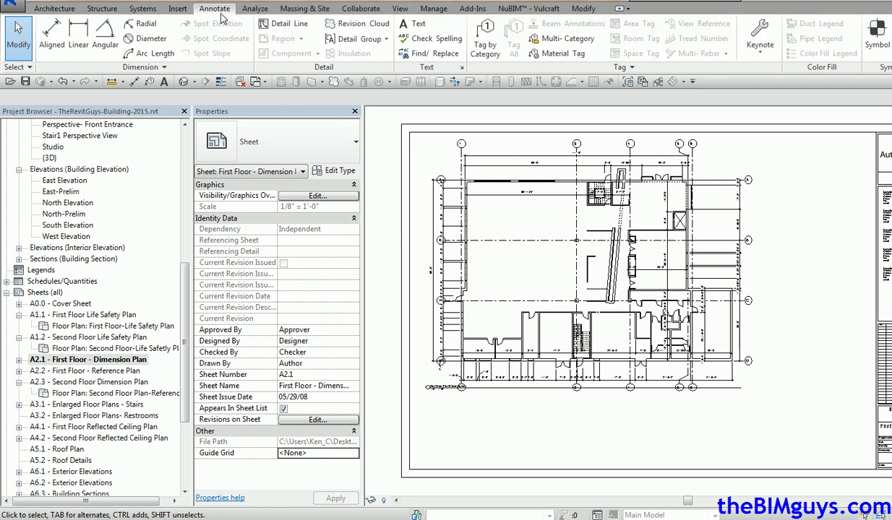
{"action": "left_click", "coordinate": [277, 26]}
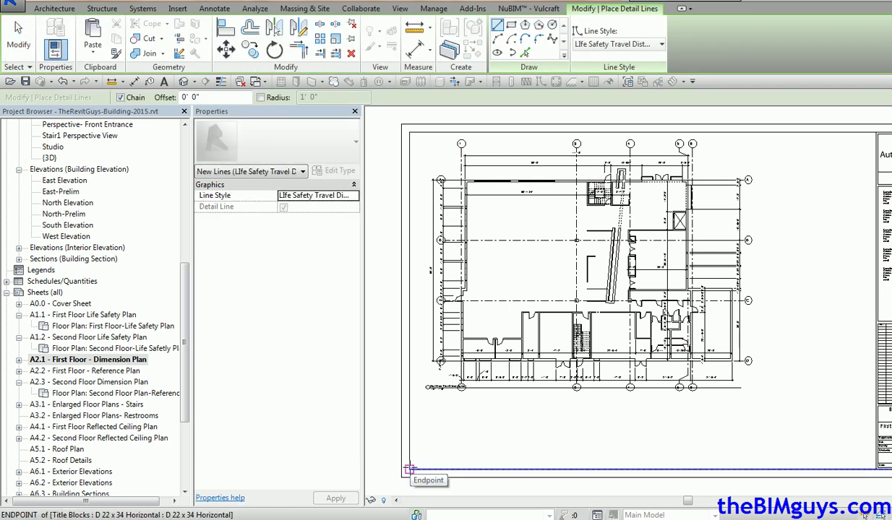
{"action": "left_click", "coordinate": [413, 465]}
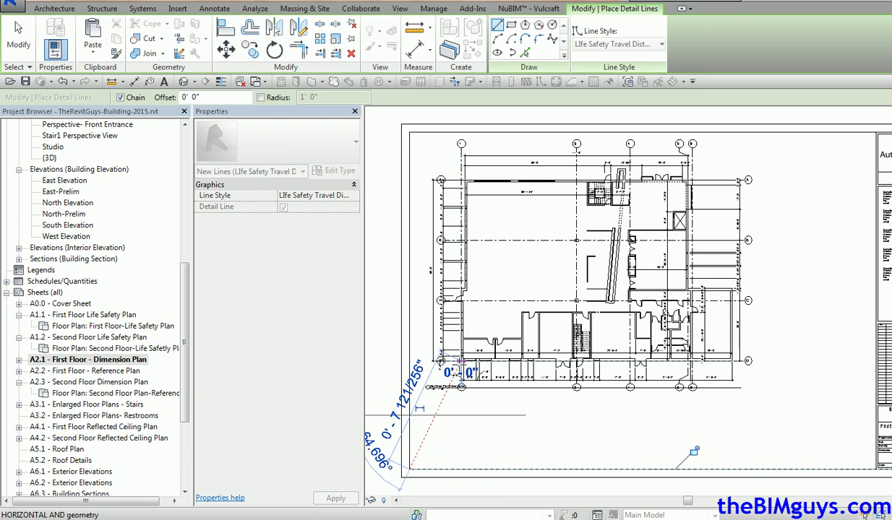
{"action": "key", "text": "Escape"}
{"action": "key", "text": "Escape"}
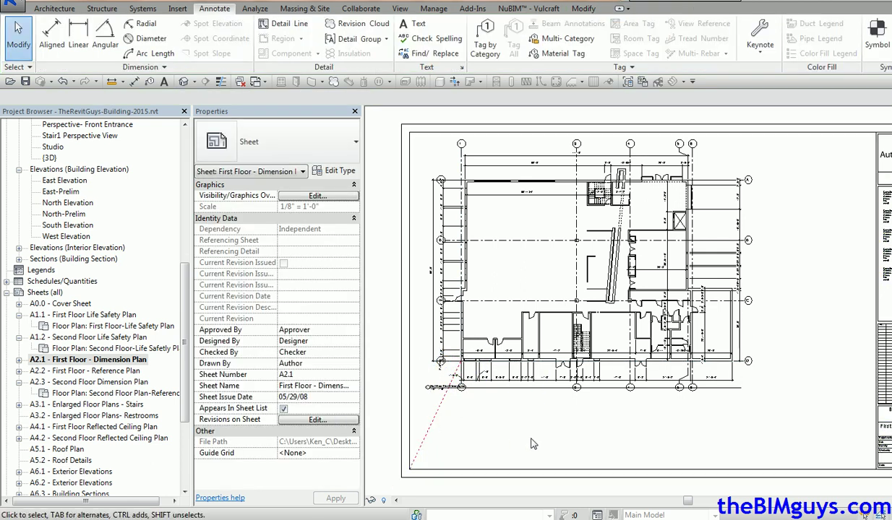
Copy the diagonal detail line and paste it Aligned to Selected Views
{"action": "left_click", "coordinate": [440, 410]}
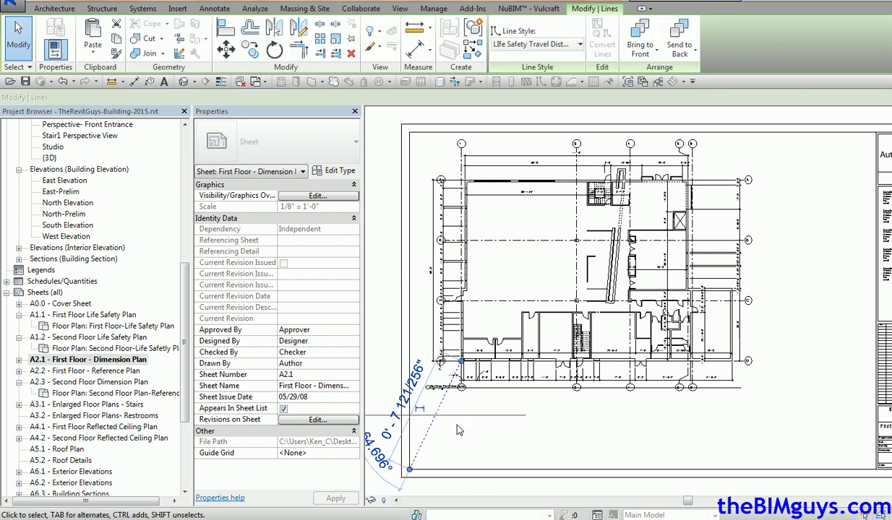
{"action": "left_click", "coordinate": [117, 39]}
{"action": "left_click", "coordinate": [93, 52]}
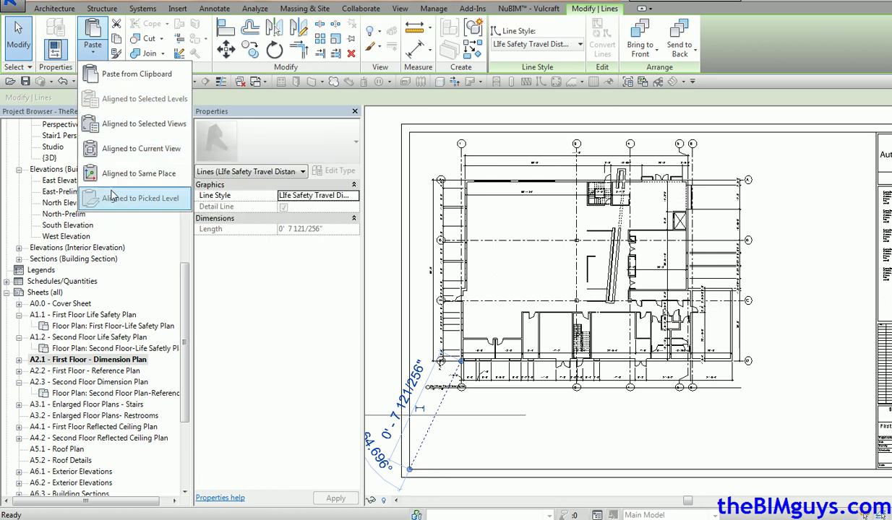
{"action": "left_click", "coordinate": [141, 124]}
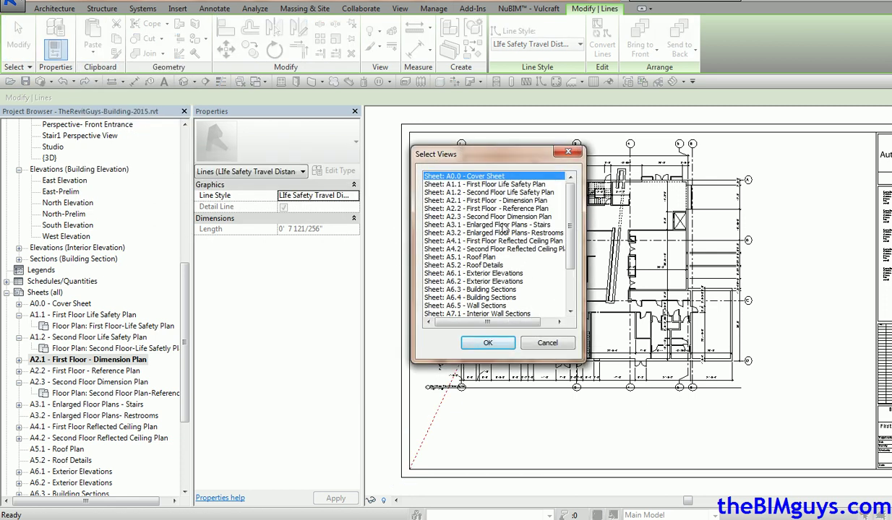
Try out target sheet selections (A1.1, A2.2, A2.3, A1.2, A2.1) in the Select Views list
{"action": "left_click", "coordinate": [501, 185], "text": "ctrl"}
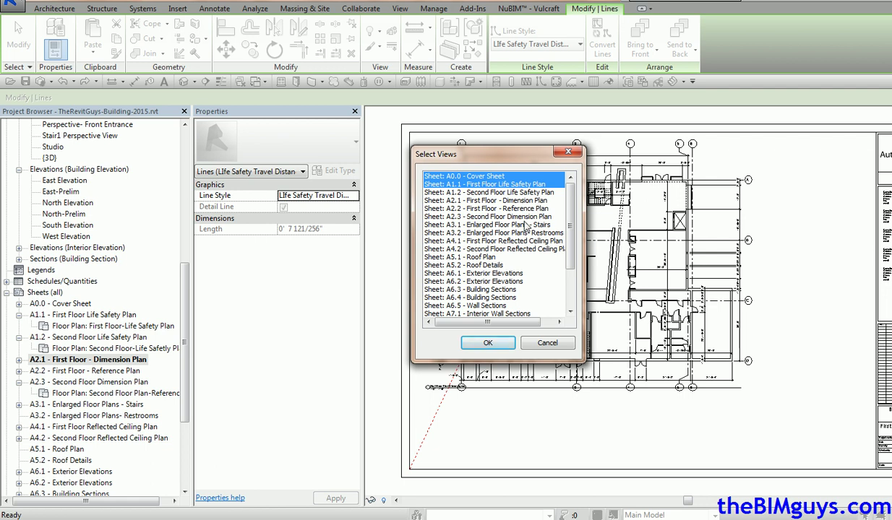
{"action": "left_click", "coordinate": [519, 244], "text": "shift"}
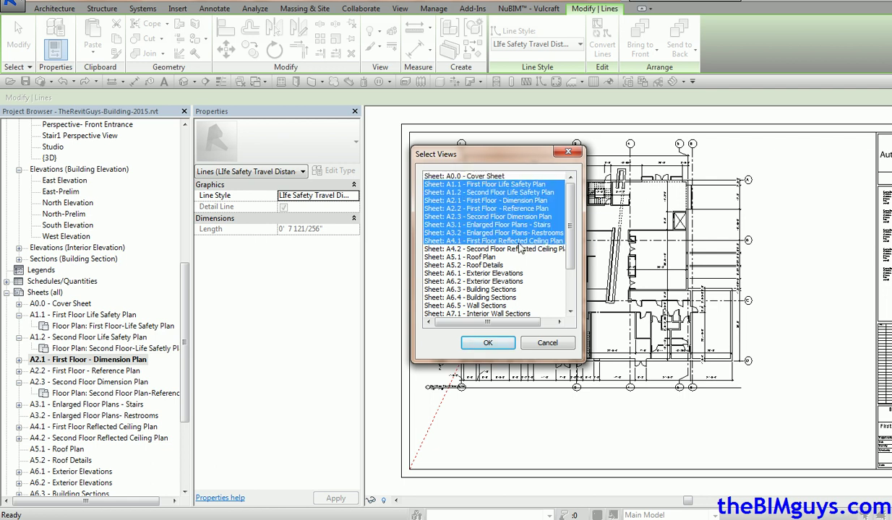
{"action": "left_click", "coordinate": [524, 243]}
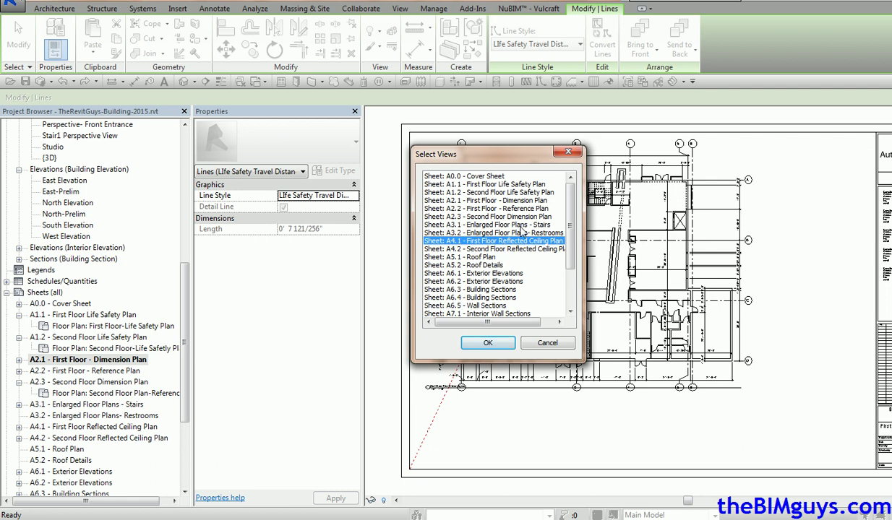
{"action": "left_click", "coordinate": [506, 208], "text": "ctrl"}
{"action": "left_click", "coordinate": [522, 185], "text": "ctrl"}
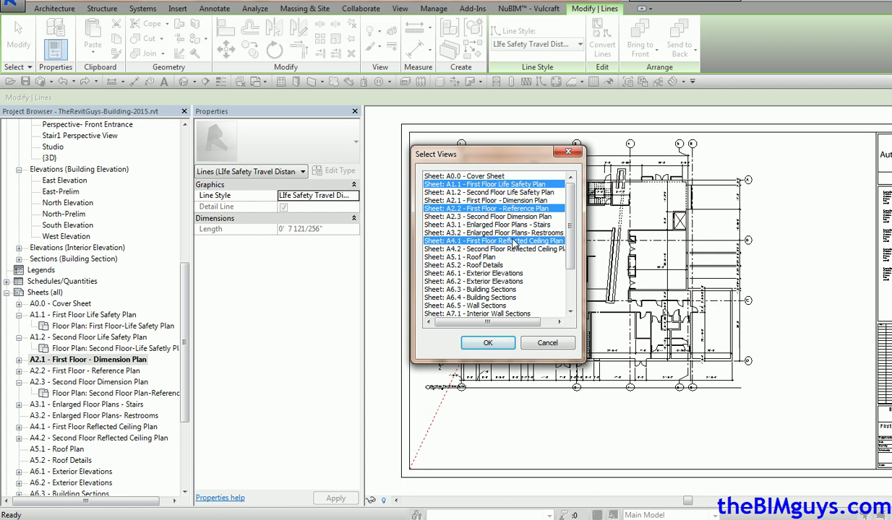
{"action": "left_click", "coordinate": [506, 217], "text": "ctrl"}
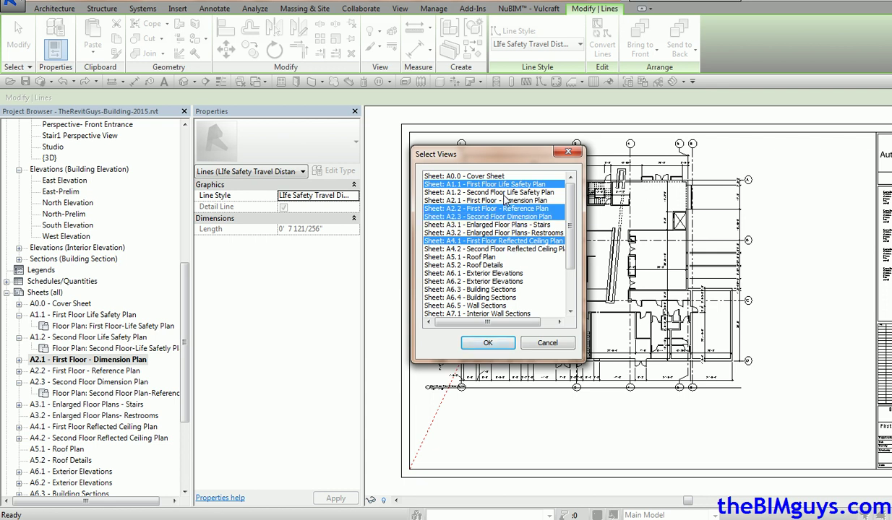
{"action": "left_click", "coordinate": [506, 193], "text": "ctrl"}
{"action": "left_click", "coordinate": [501, 201], "text": "ctrl"}
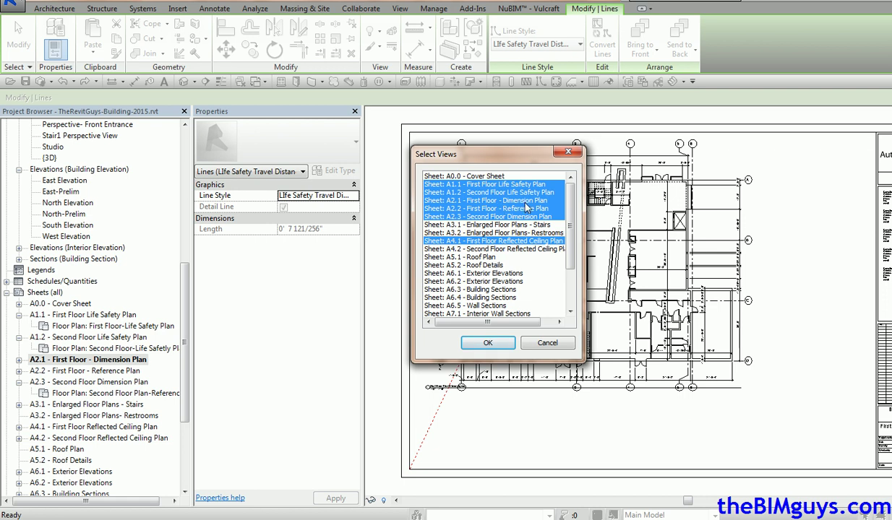
{"action": "left_click", "coordinate": [525, 203]}
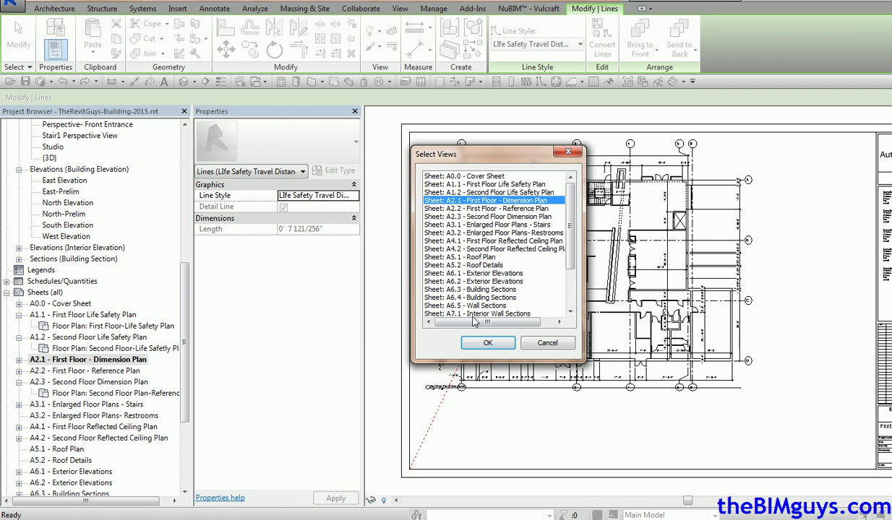
Pick sheets A1.1, A2.2, A4.1, A4.2 and A2.3 as destinations and paste the line
{"action": "left_click", "coordinate": [516, 185]}
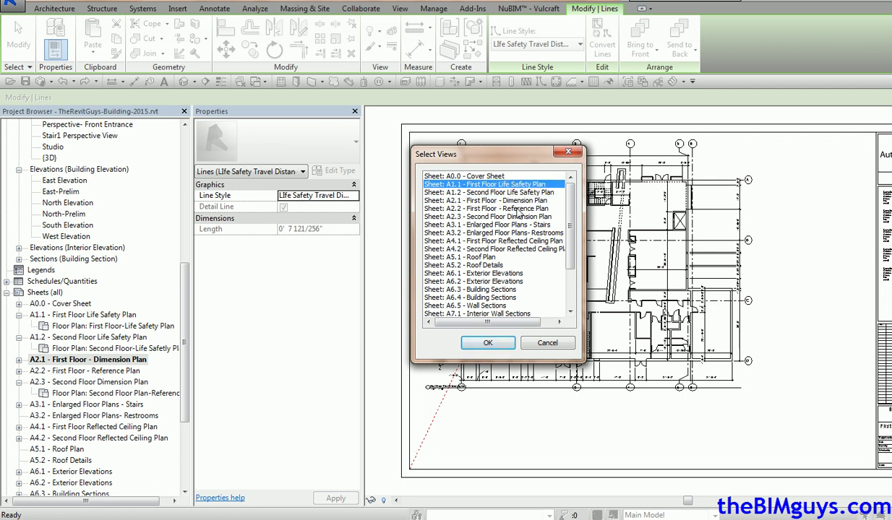
{"action": "left_click", "coordinate": [502, 209], "text": "ctrl"}
{"action": "left_click", "coordinate": [496, 240], "text": "ctrl"}
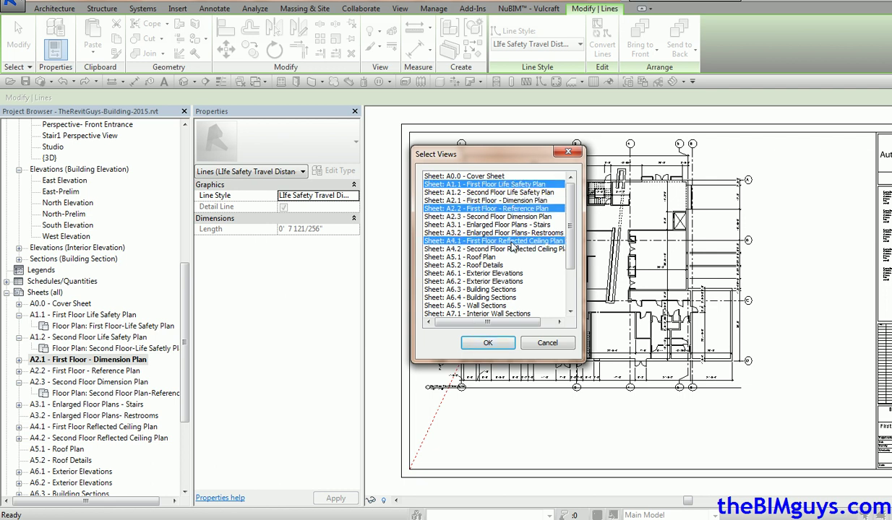
{"action": "left_click", "coordinate": [497, 248], "text": "ctrl"}
{"action": "left_click", "coordinate": [513, 217], "text": "ctrl"}
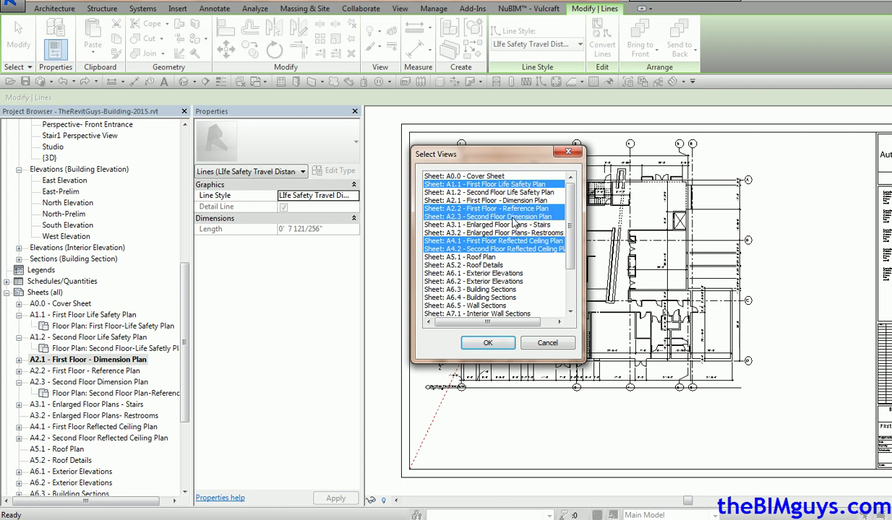
{"action": "left_click", "coordinate": [488, 342]}
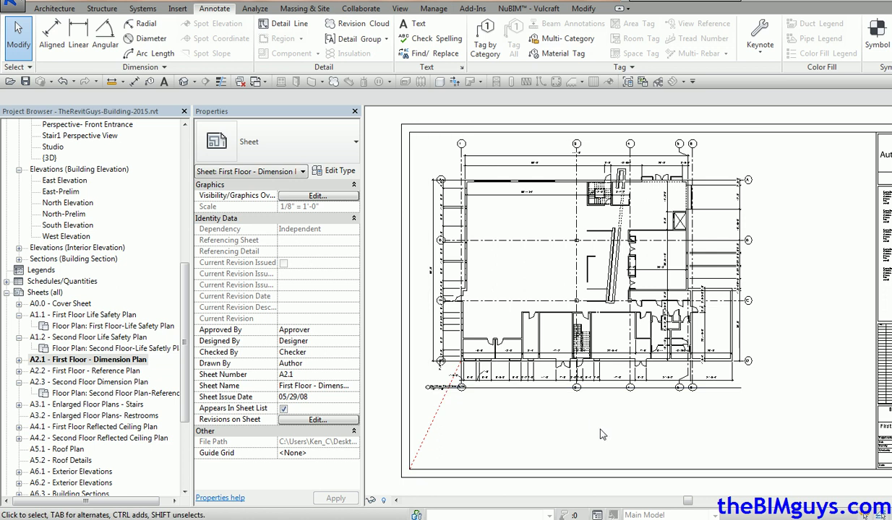
Open sheet A1.1 Life Safety Plan, then sheet A2.2 First Floor - Reference Plan
{"action": "left_click", "coordinate": [103, 316]}
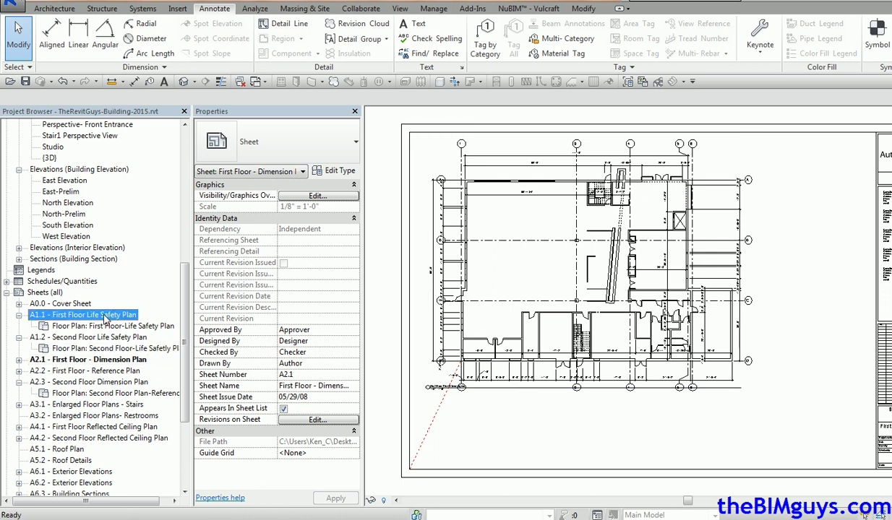
{"action": "double_click", "coordinate": [105, 316]}
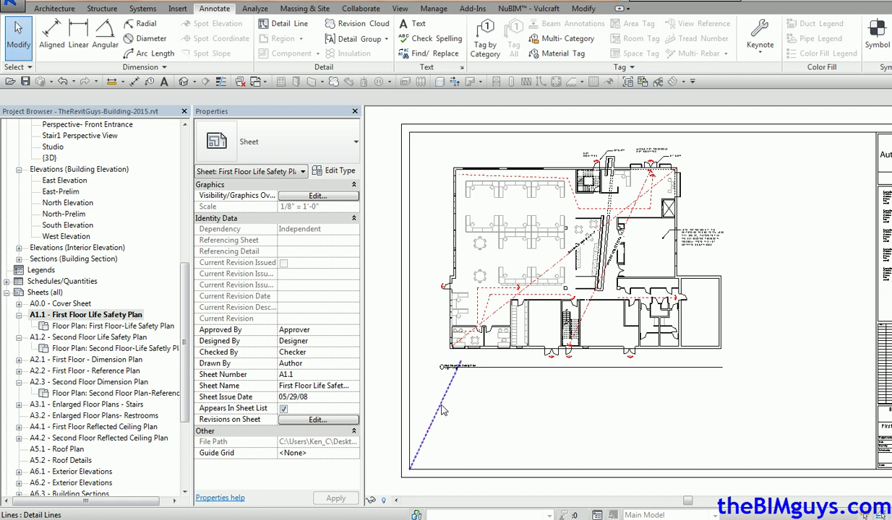
{"action": "left_click", "coordinate": [106, 371]}
{"action": "double_click", "coordinate": [107, 371]}
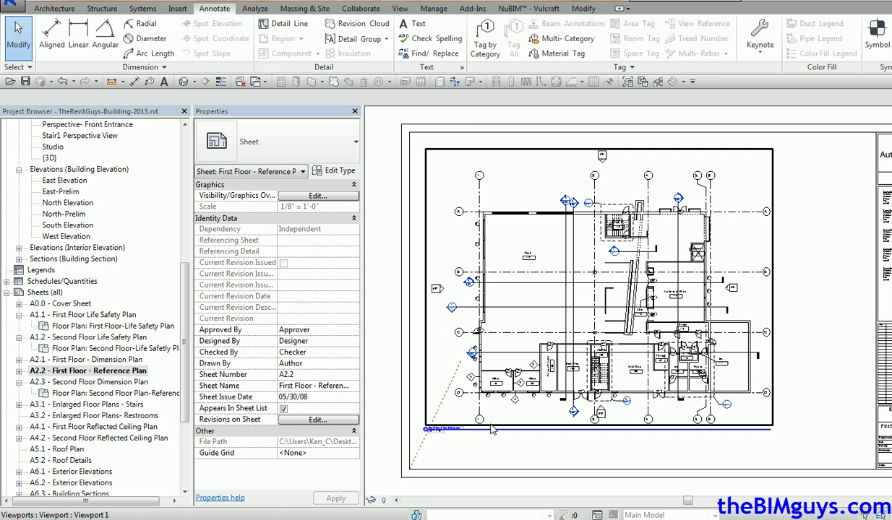
Move the floor plan viewport so its lower-left grid corner snaps to the marker line's endpoint
{"action": "left_click", "coordinate": [490, 427]}
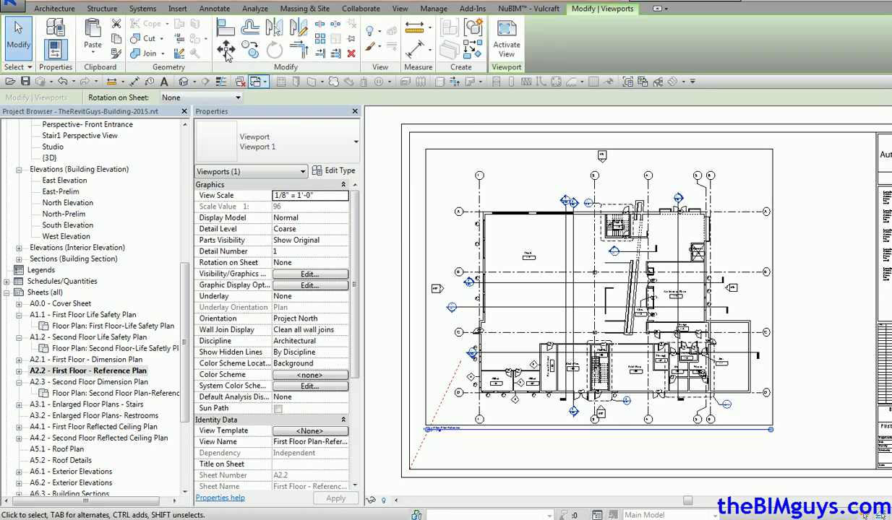
{"action": "left_click", "coordinate": [227, 56]}
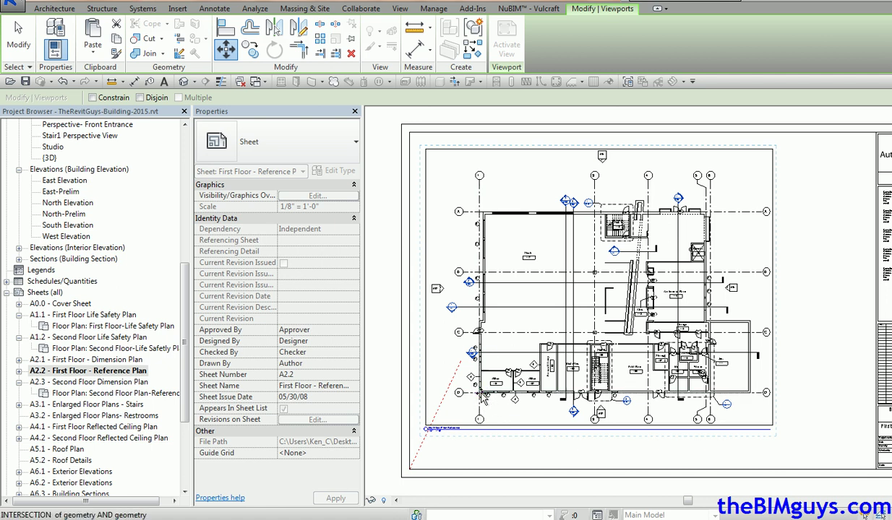
{"action": "left_click", "coordinate": [473, 412]}
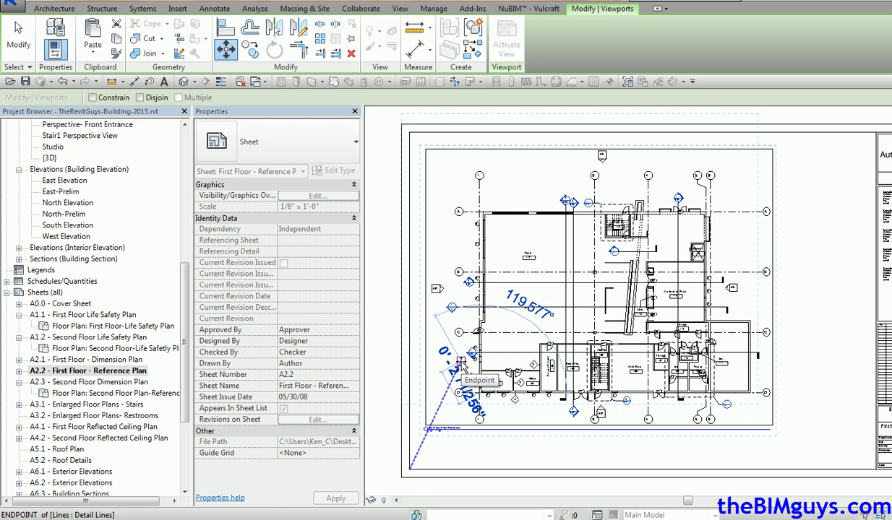
{"action": "left_click", "coordinate": [461, 361]}
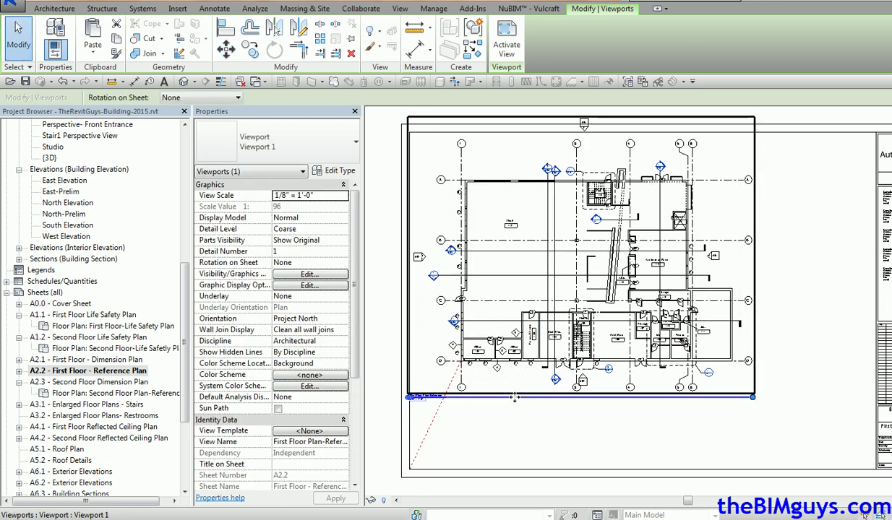
{"action": "left_click", "coordinate": [514, 428]}
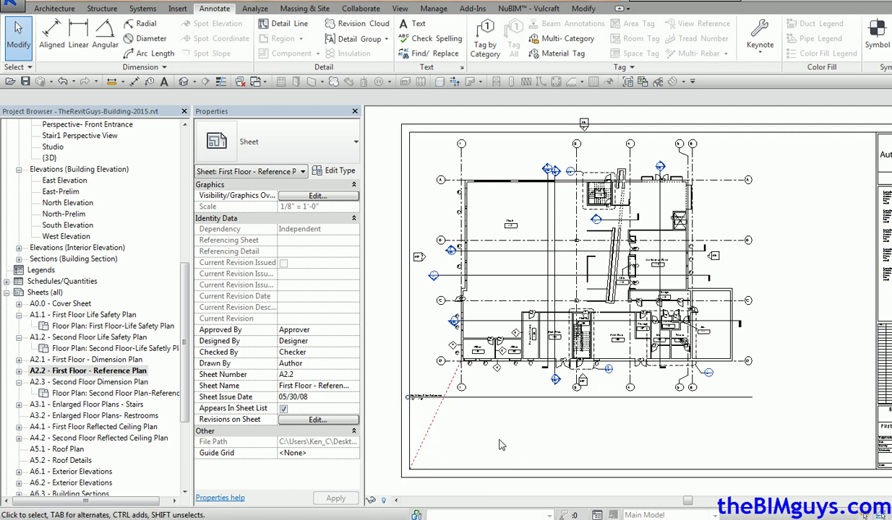
Delete the dashed marker line from A2.2 and reopen sheet A2.1 Dimension Plan
{"action": "left_click", "coordinate": [432, 423]}
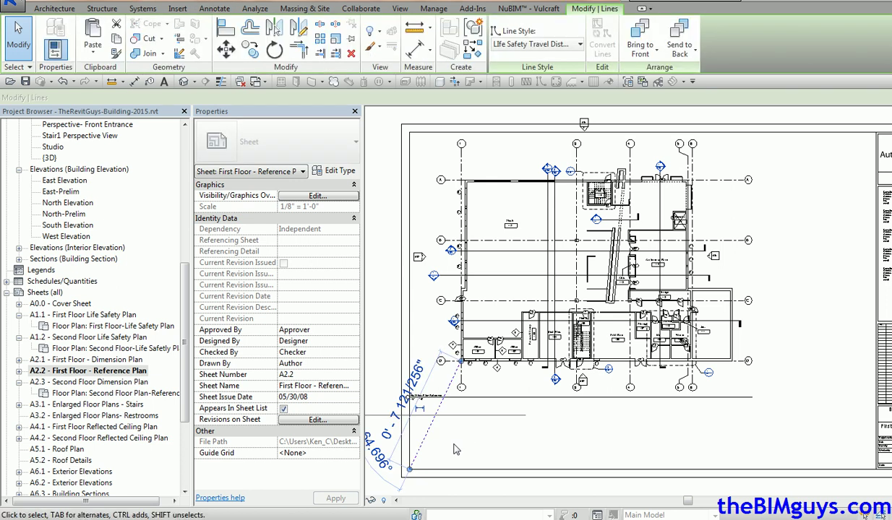
{"action": "key", "text": "Delete"}
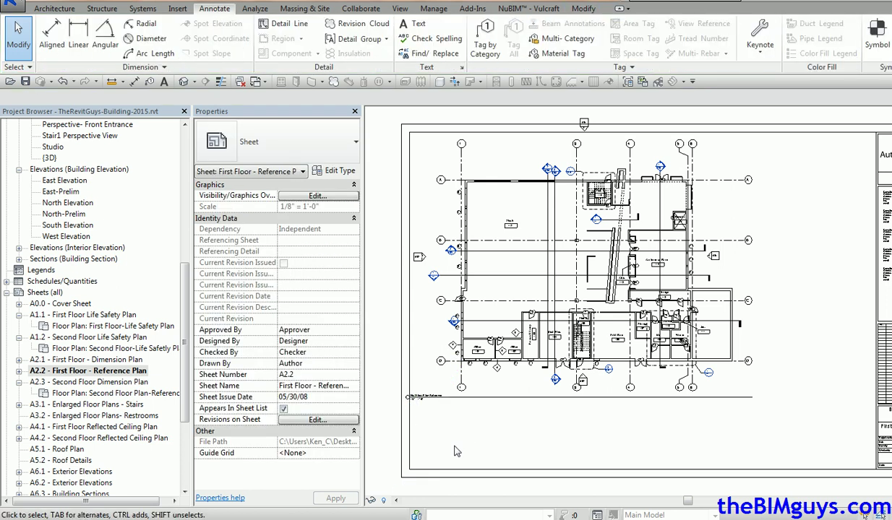
{"action": "double_click", "coordinate": [116, 360]}
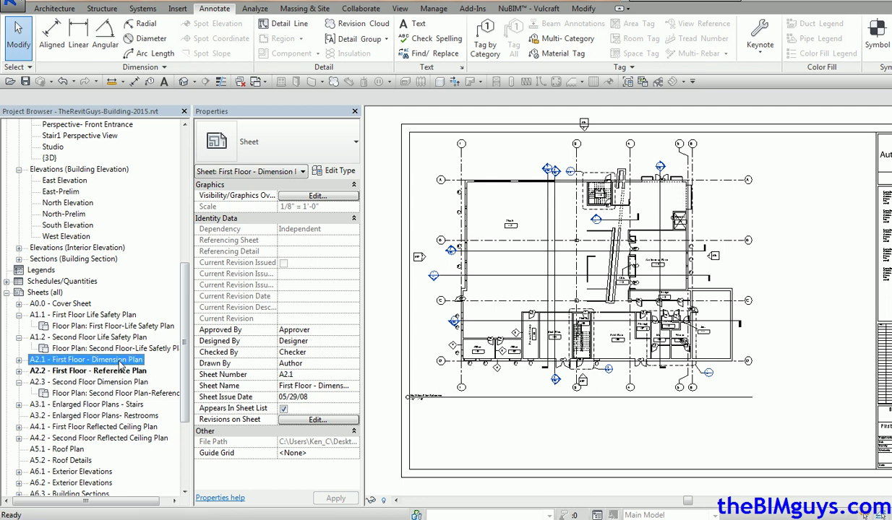
Inspect the diagonal marker line's Line Style list on A2.1 without changing it
{"action": "left_click", "coordinate": [428, 440]}
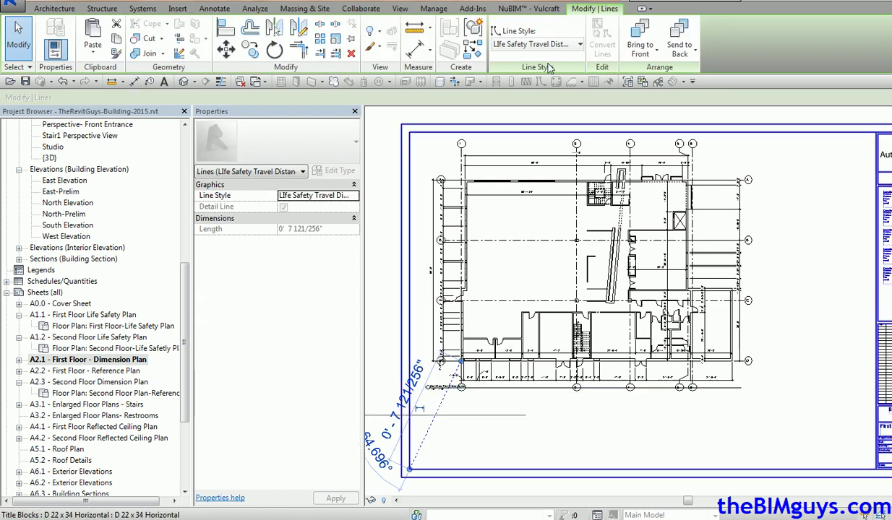
{"action": "left_click", "coordinate": [579, 45]}
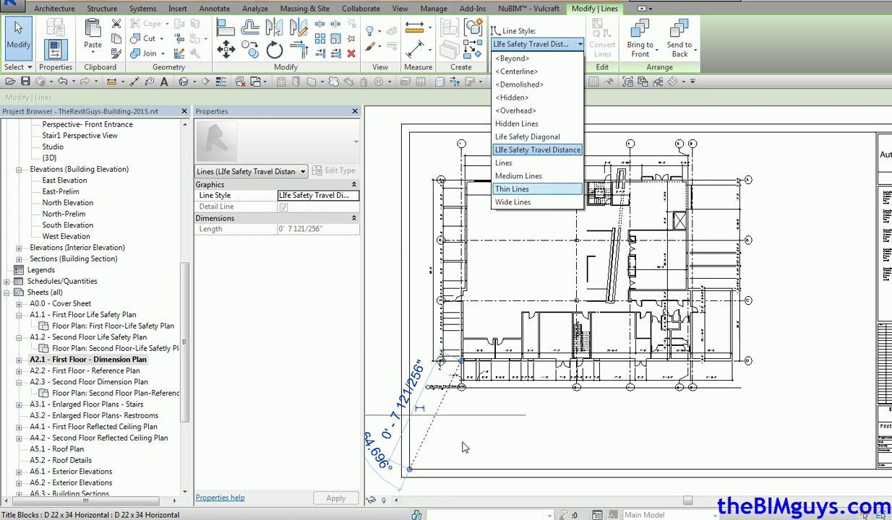
{"action": "left_click", "coordinate": [465, 447]}
{"action": "left_click", "coordinate": [483, 430]}
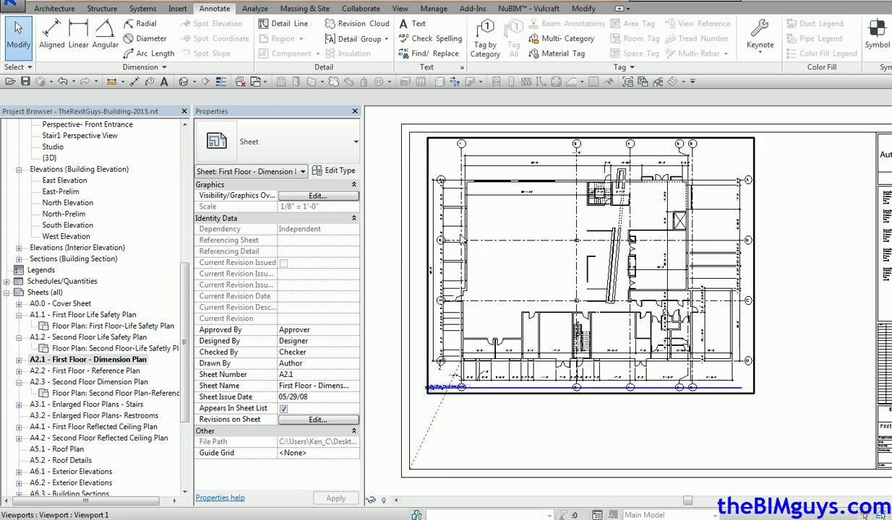
Add a new subcategory named View Alignment under Lines in Line Styles
{"action": "left_click", "coordinate": [434, 8]}
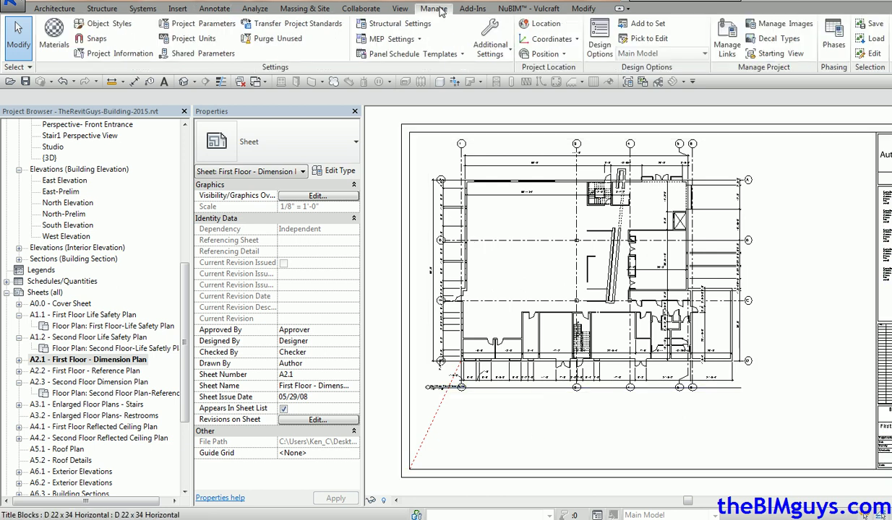
{"action": "left_click", "coordinate": [475, 51]}
{"action": "left_click", "coordinate": [498, 181]}
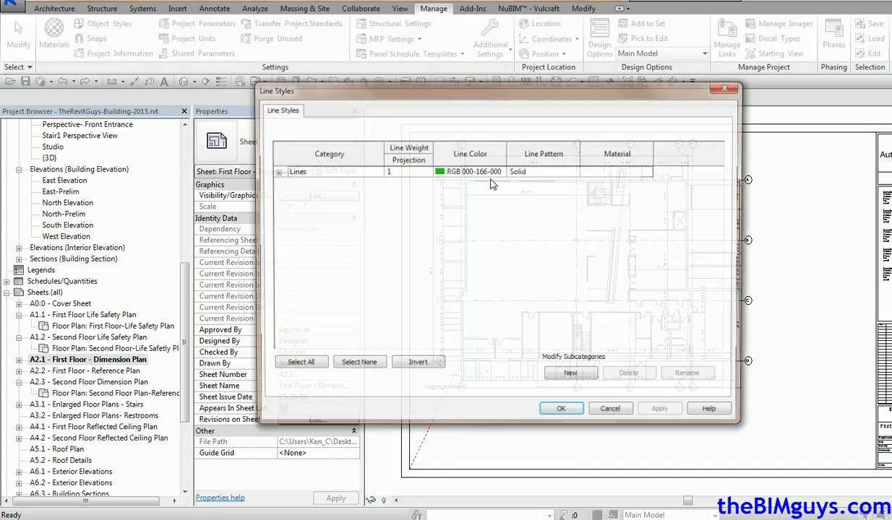
{"action": "left_click", "coordinate": [274, 172]}
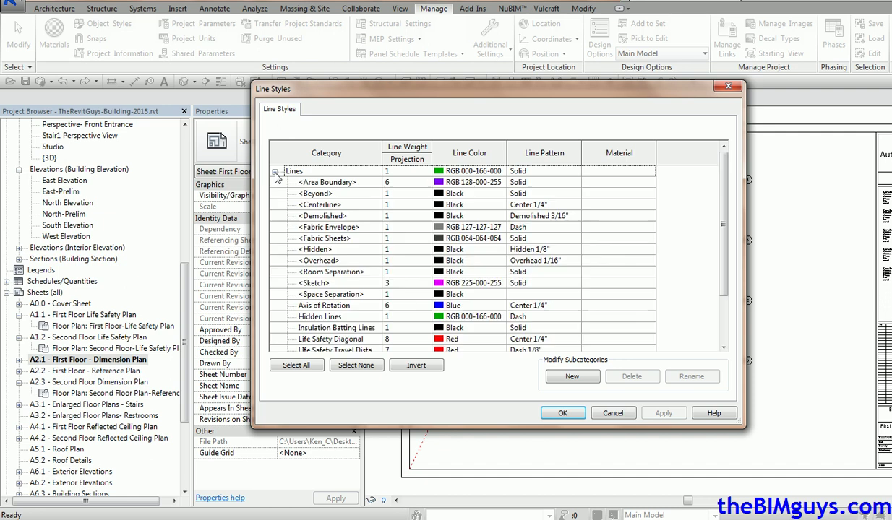
{"action": "left_click", "coordinate": [571, 376]}
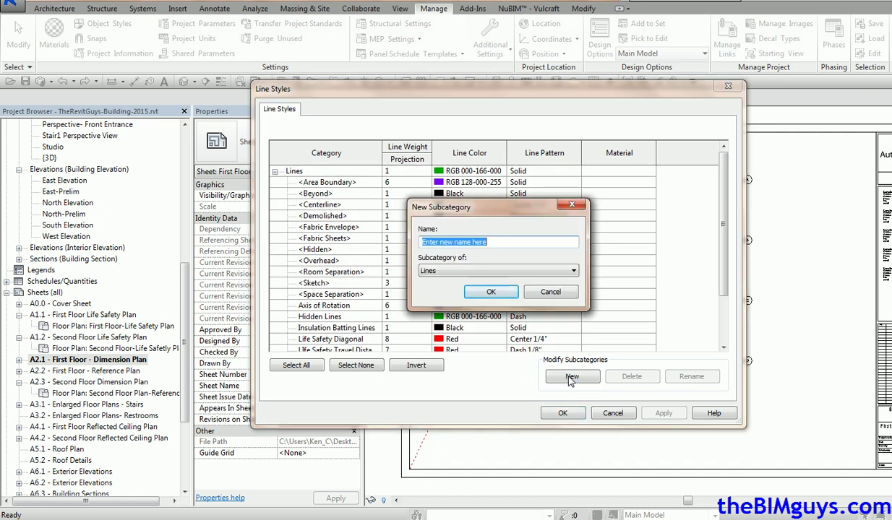
{"action": "type", "text": "Defpoints"}
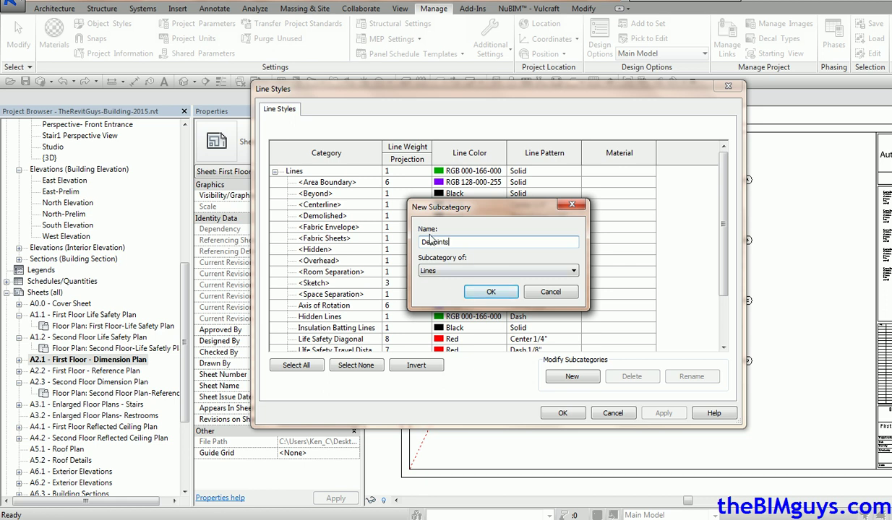
{"action": "type", "text": "f"}
{"action": "left_click_drag", "start_coordinate": [468, 241], "coordinate": [400, 239]}
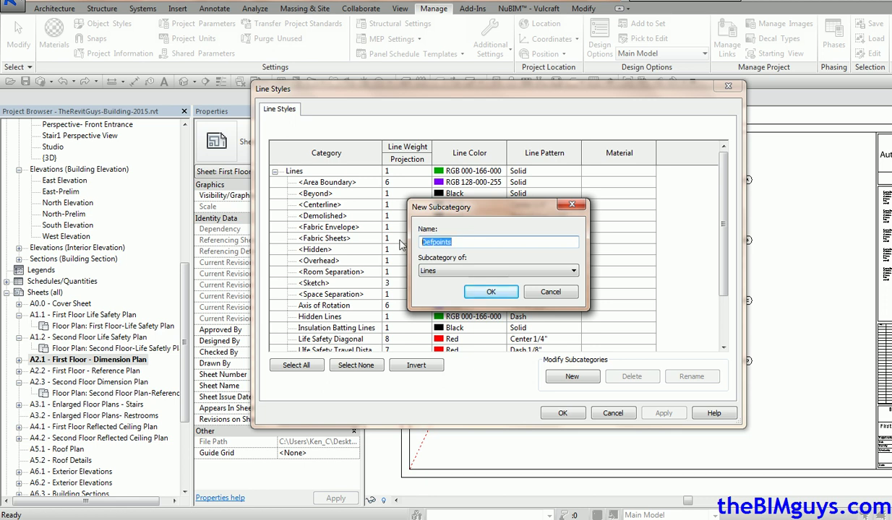
{"action": "type", "text": "View Alignment"}
{"action": "left_click", "coordinate": [489, 291]}
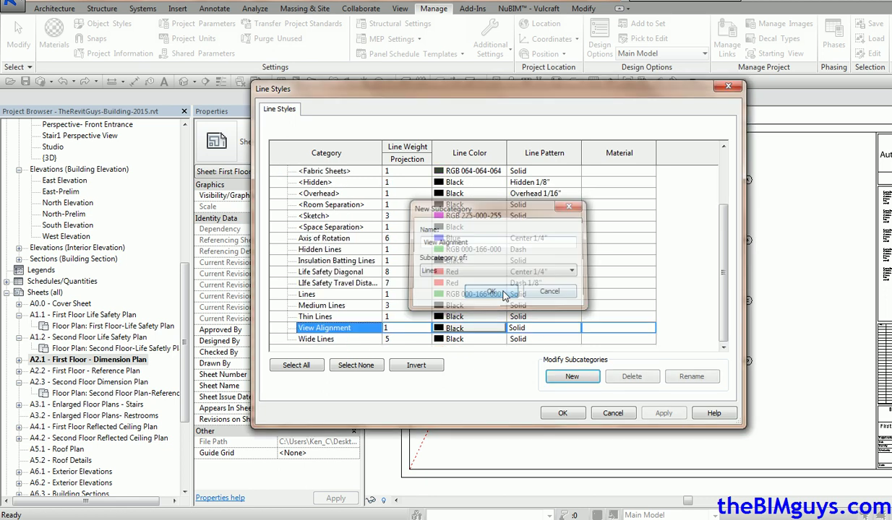
Set the View Alignment line colour to White and save the line styles
{"action": "left_click", "coordinate": [475, 329]}
{"action": "left_click", "coordinate": [482, 238]}
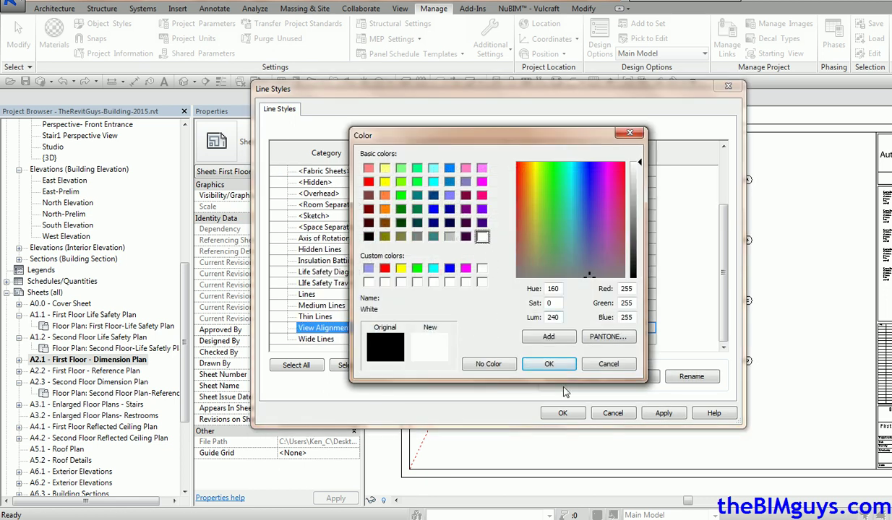
{"action": "left_click", "coordinate": [549, 363]}
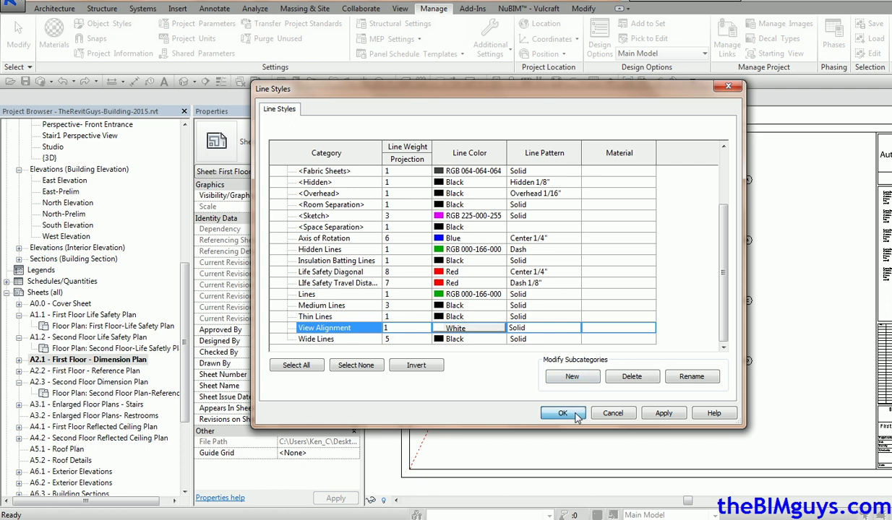
{"action": "left_click", "coordinate": [562, 413]}
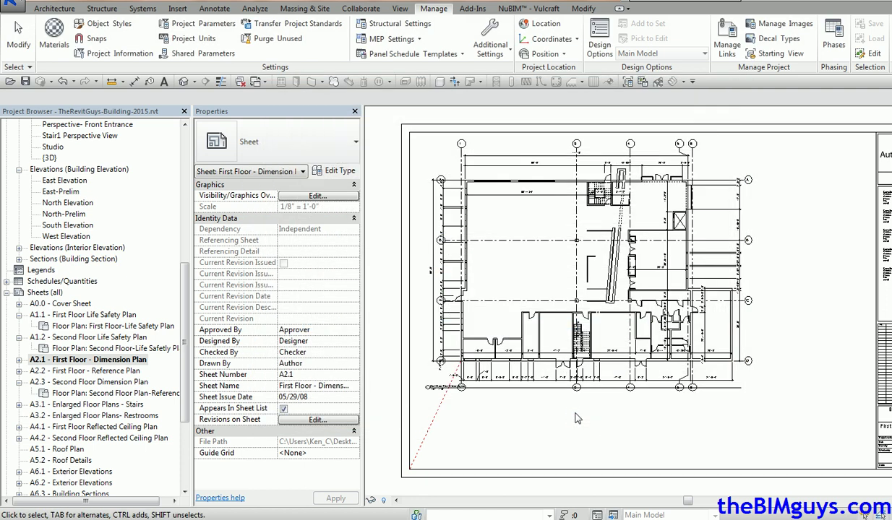
Give the marker line the View Alignment style, then drag the floor plan viewport down and right
{"action": "left_click", "coordinate": [437, 409]}
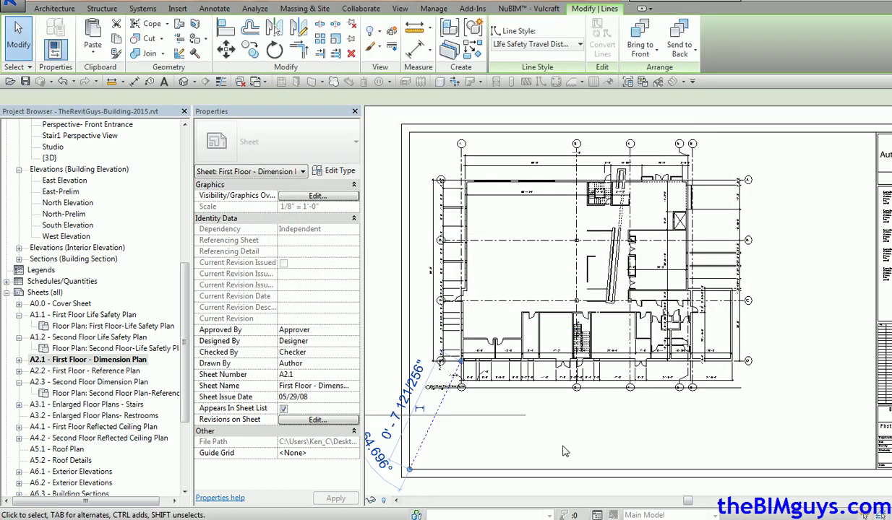
{"action": "left_click", "coordinate": [580, 45]}
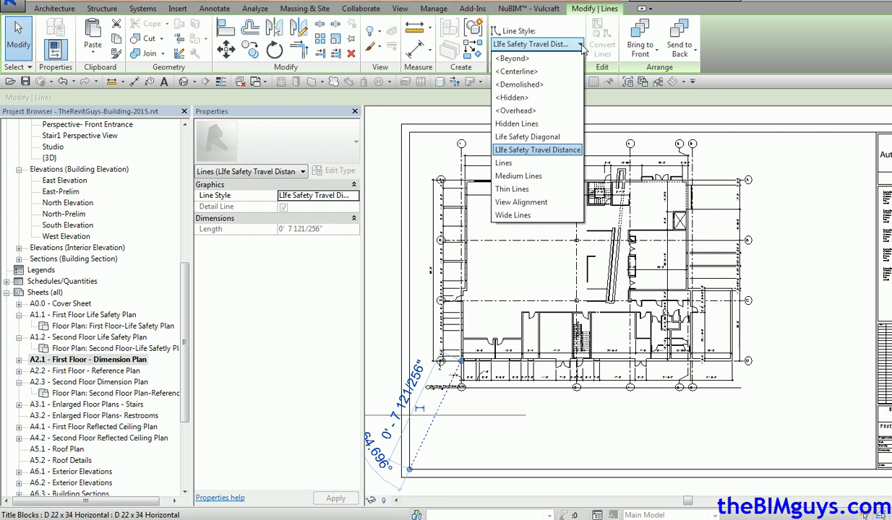
{"action": "left_click", "coordinate": [524, 202]}
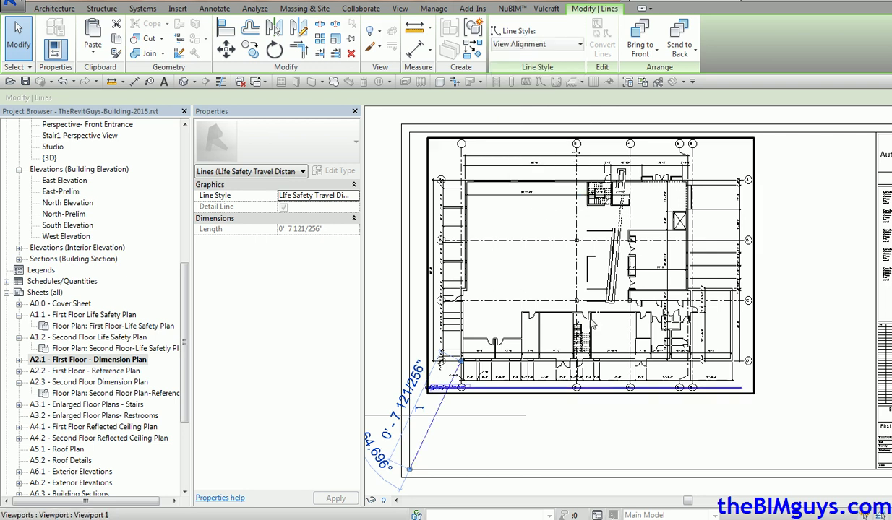
{"action": "key", "text": "Escape"}
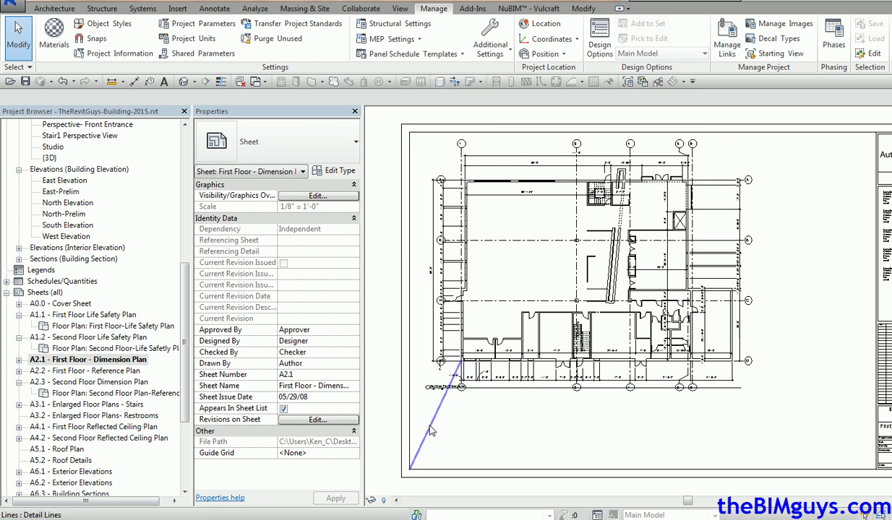
{"action": "left_click", "coordinate": [521, 381]}
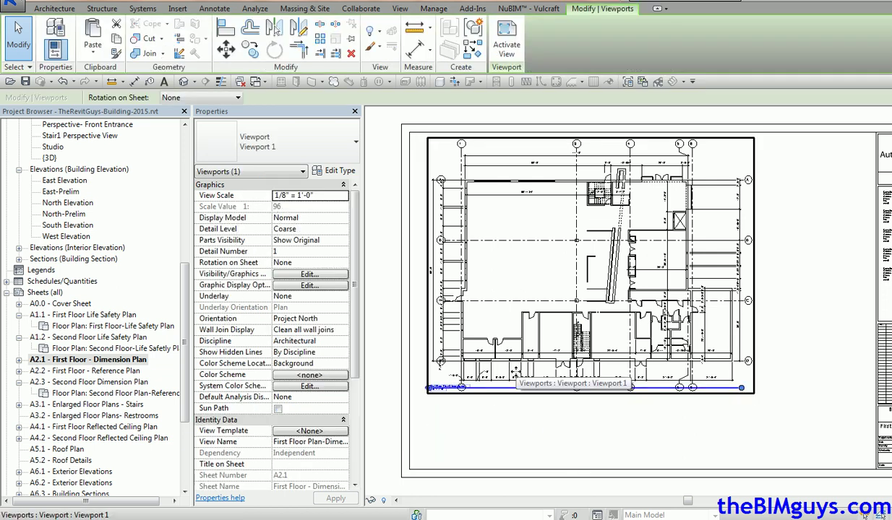
{"action": "left_click_drag", "start_coordinate": [521, 381], "coordinate": [544, 403]}
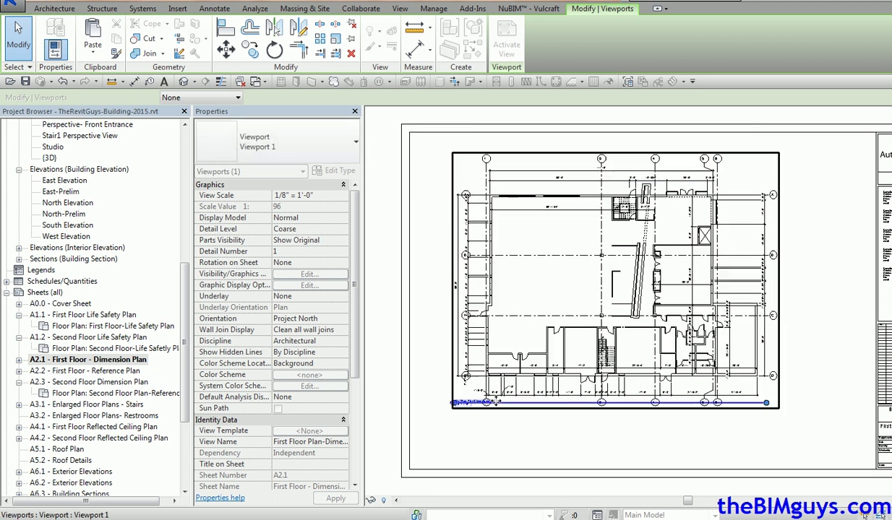
Briefly switch the invisible marker line to <Hidden>, restore View Alignment, then select the viewport
{"action": "left_click", "coordinate": [452, 377]}
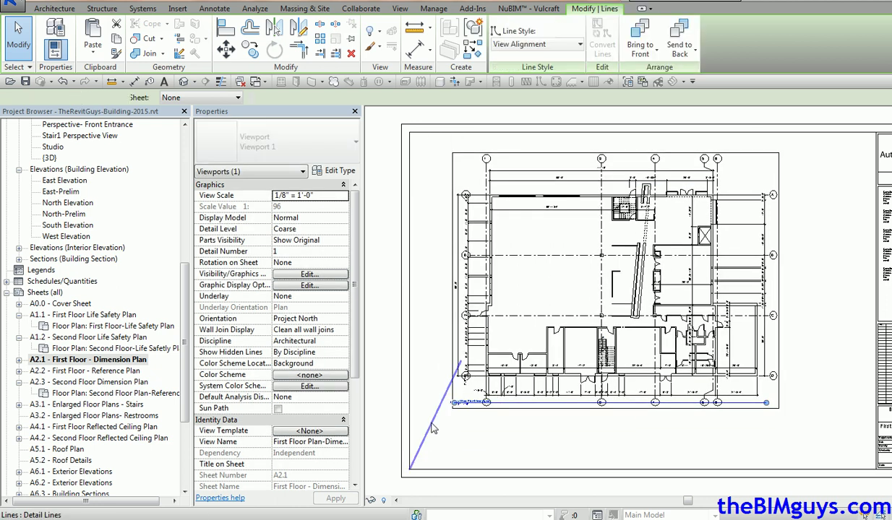
{"action": "left_click", "coordinate": [556, 45]}
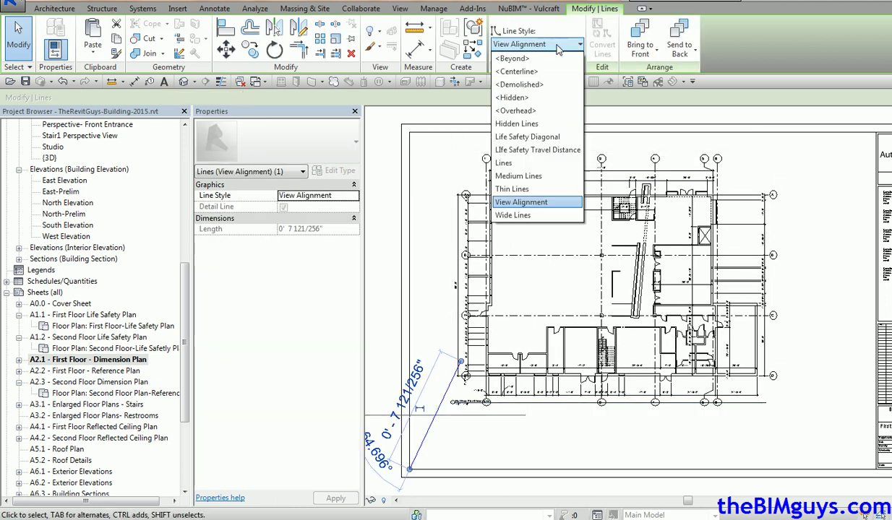
{"action": "left_click", "coordinate": [513, 97]}
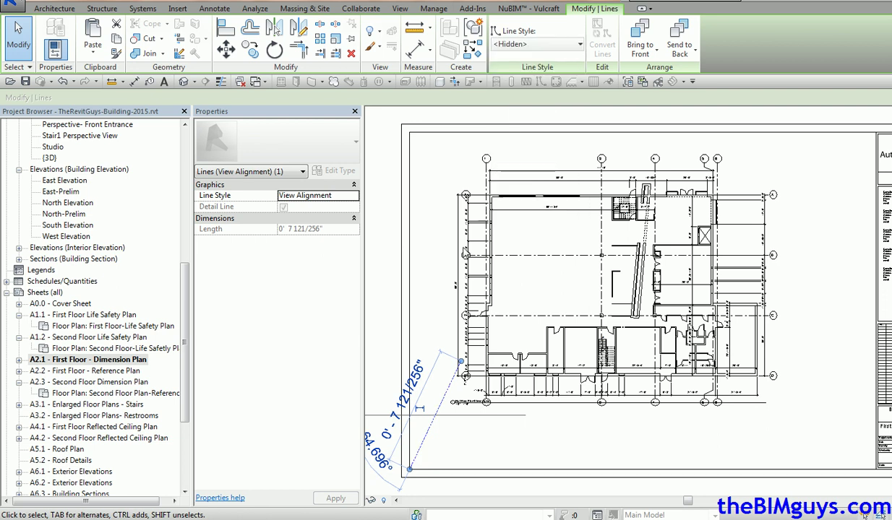
{"action": "left_click", "coordinate": [556, 44]}
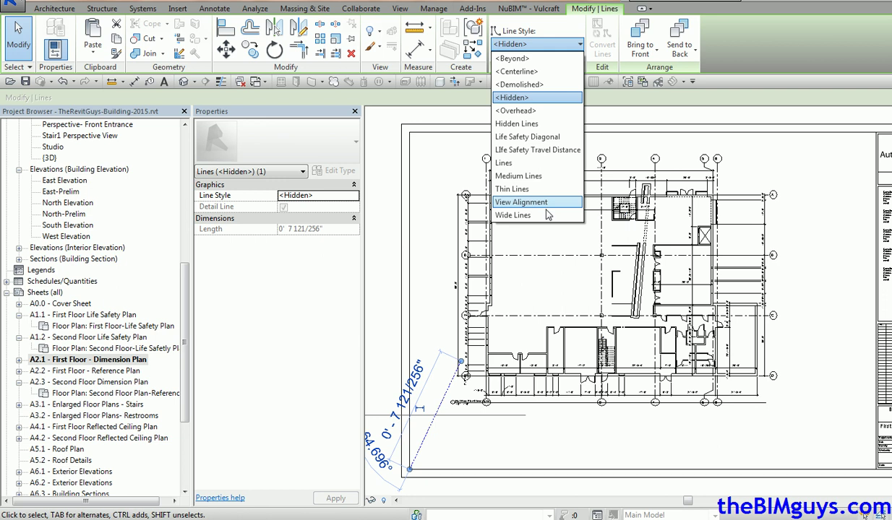
{"action": "left_click", "coordinate": [547, 203]}
{"action": "left_click", "coordinate": [480, 439]}
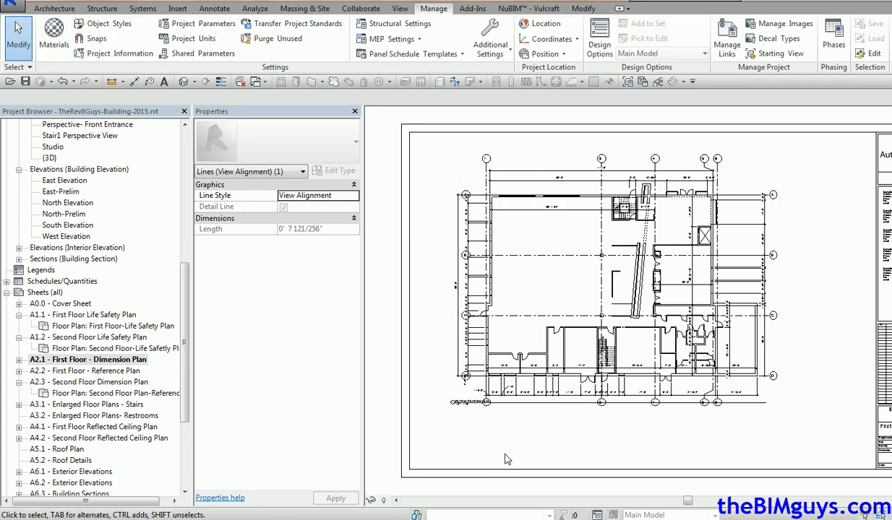
{"action": "left_click", "coordinate": [507, 401]}
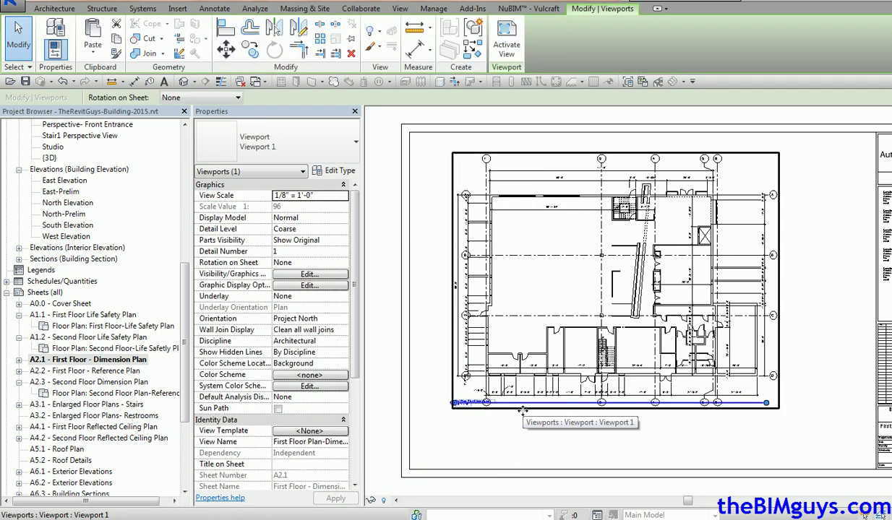
Move the viewport from its lower-left grid intersection onto the hidden marker line's endpoint
{"action": "left_click", "coordinate": [225, 48]}
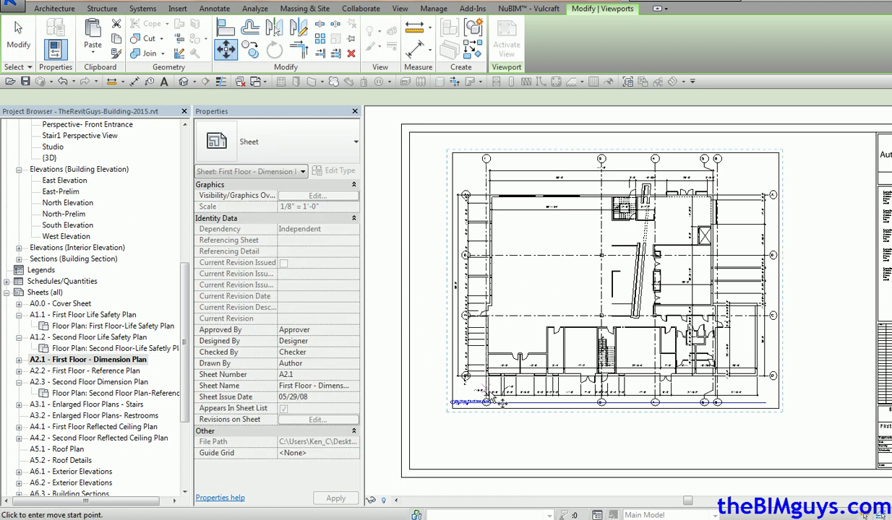
{"action": "left_click", "coordinate": [486, 376]}
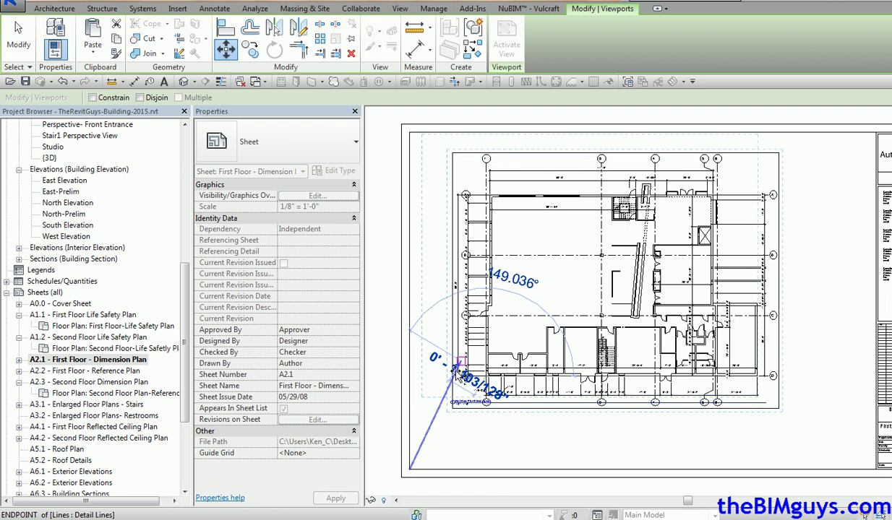
{"action": "left_click", "coordinate": [459, 366]}
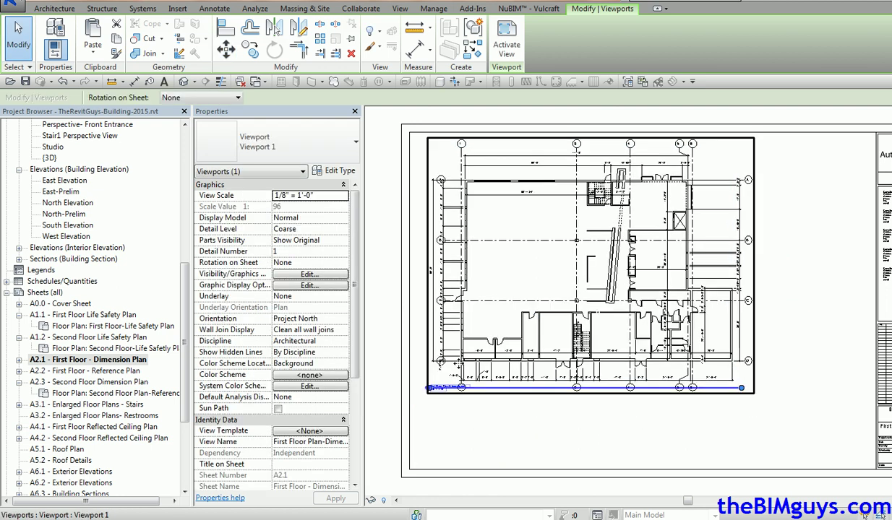
{"action": "key", "text": "Escape"}
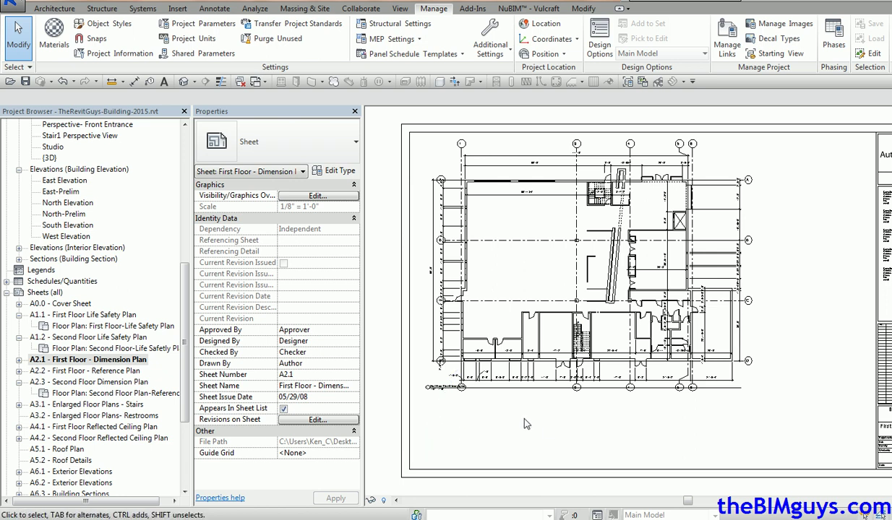
Delete the invisible diagonal View Alignment line from sheet A2.1
{"action": "left_click", "coordinate": [431, 431]}
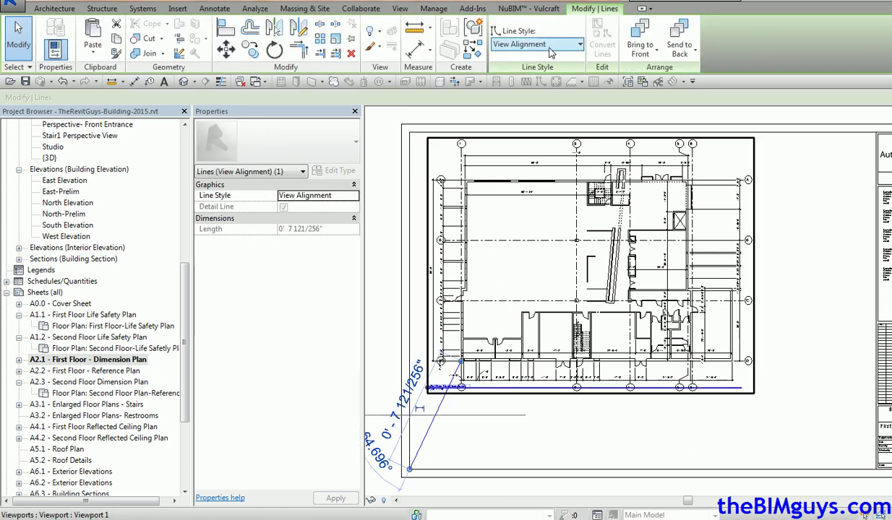
{"action": "key", "text": "Delete"}
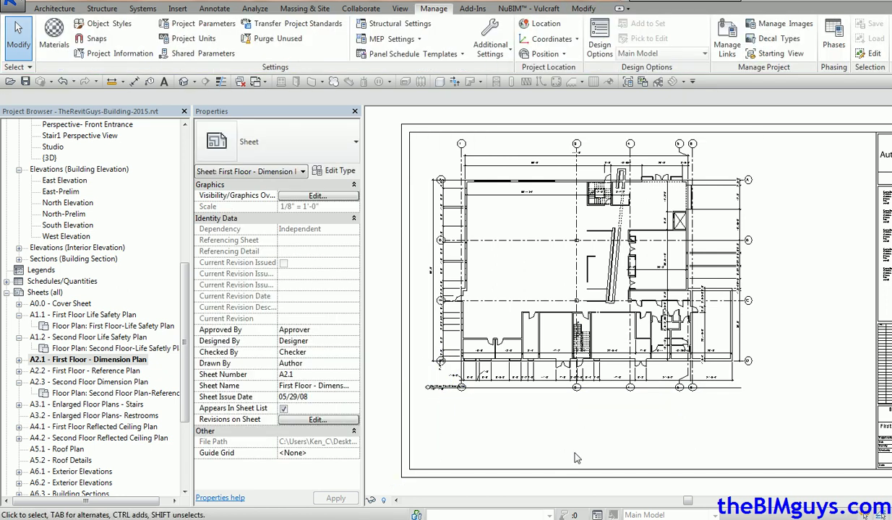